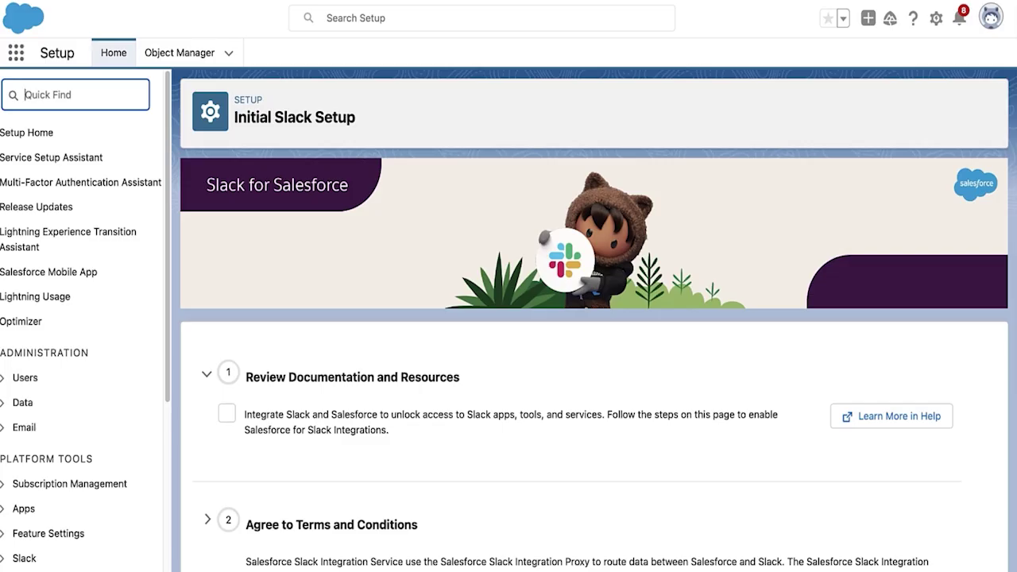
# - On Initial Slack Setup, check off the documentation review step and switch Agree to Terms to Accepted
pyautogui.write('S')
pyautogui.write('lack')
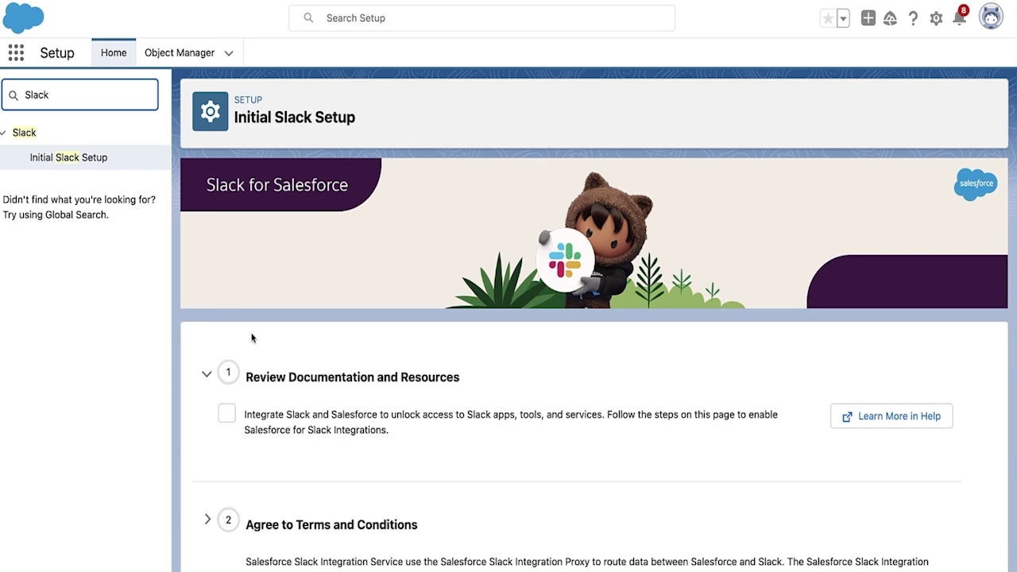
pyautogui.click(227, 414)
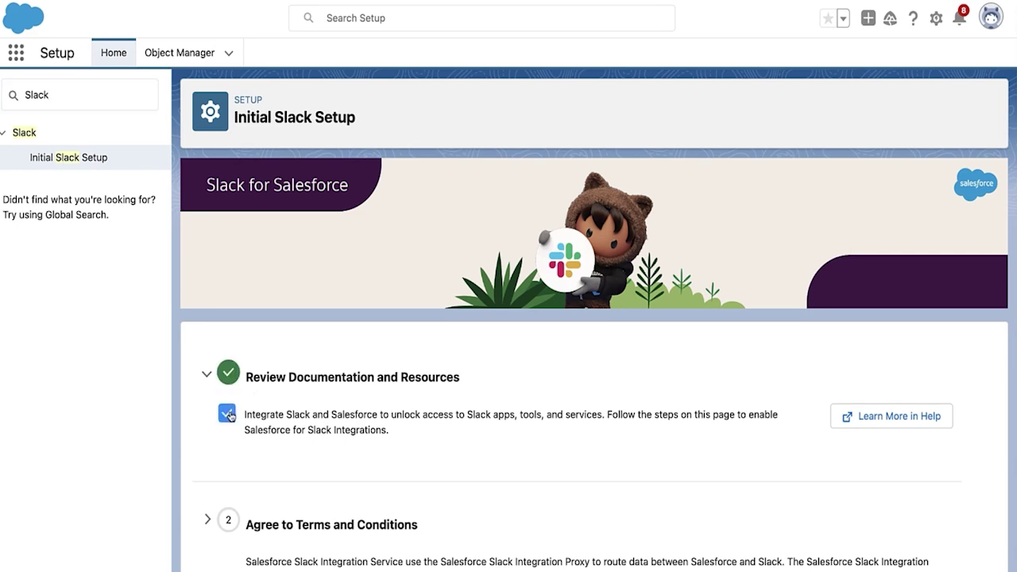
pyautogui.scroll(-5, 230, 420)
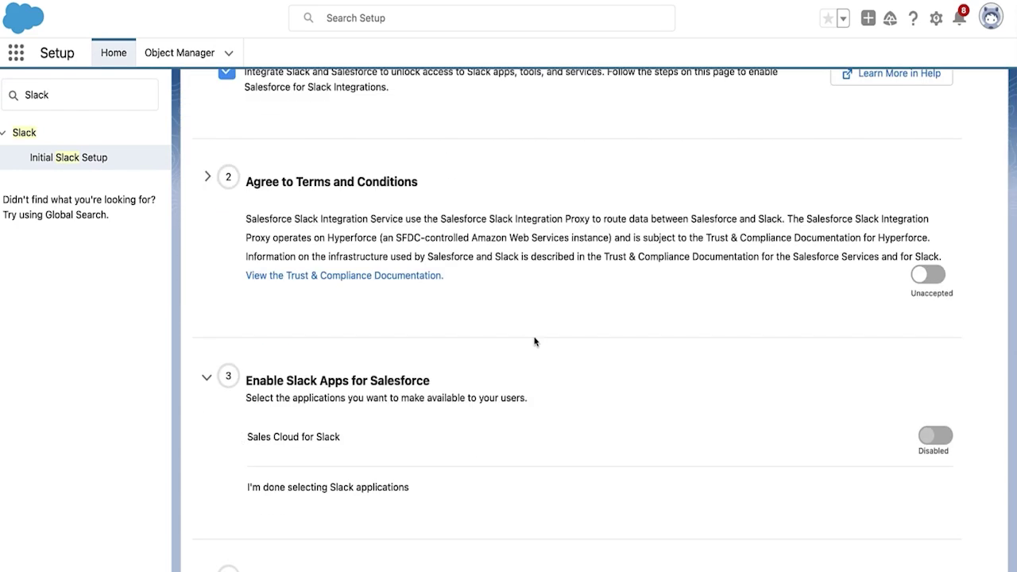
pyautogui.click(927, 277)
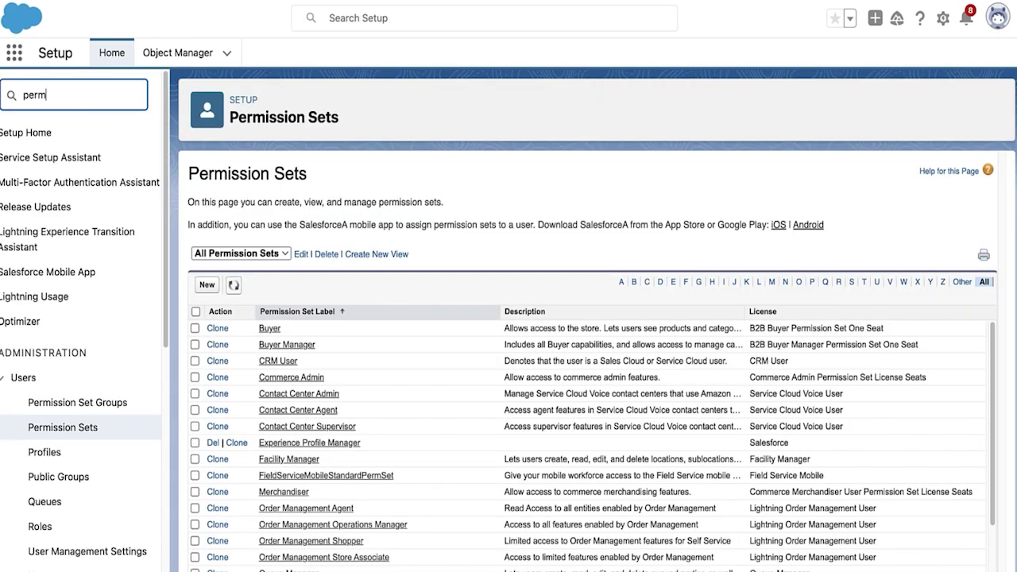
# - Enable the Connect Salesforce with Slack system permission in the Slack permission set and save
pyautogui.write('ission')
pyautogui.scroll(-2, 275, 442)
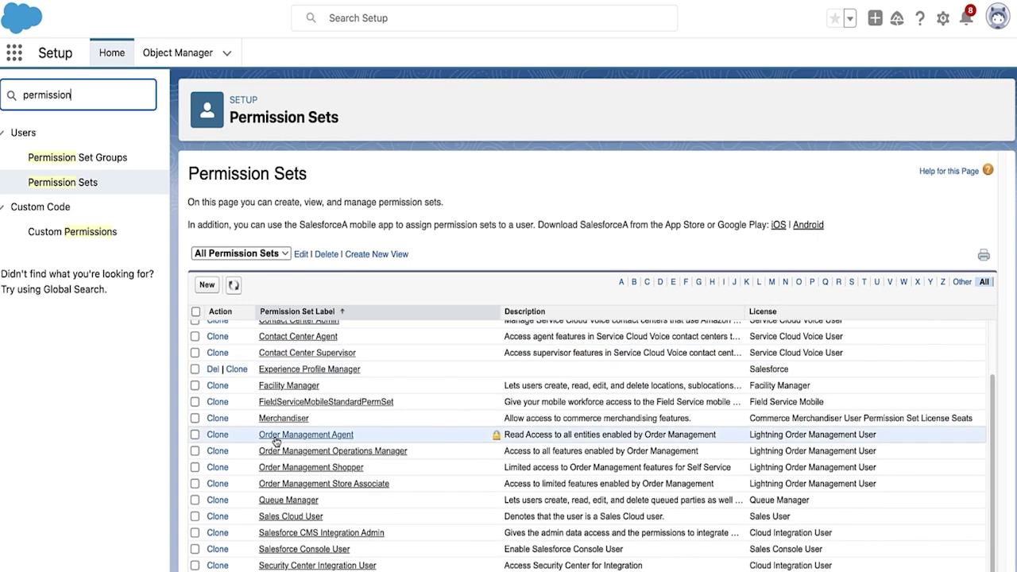
pyautogui.click(296, 391)
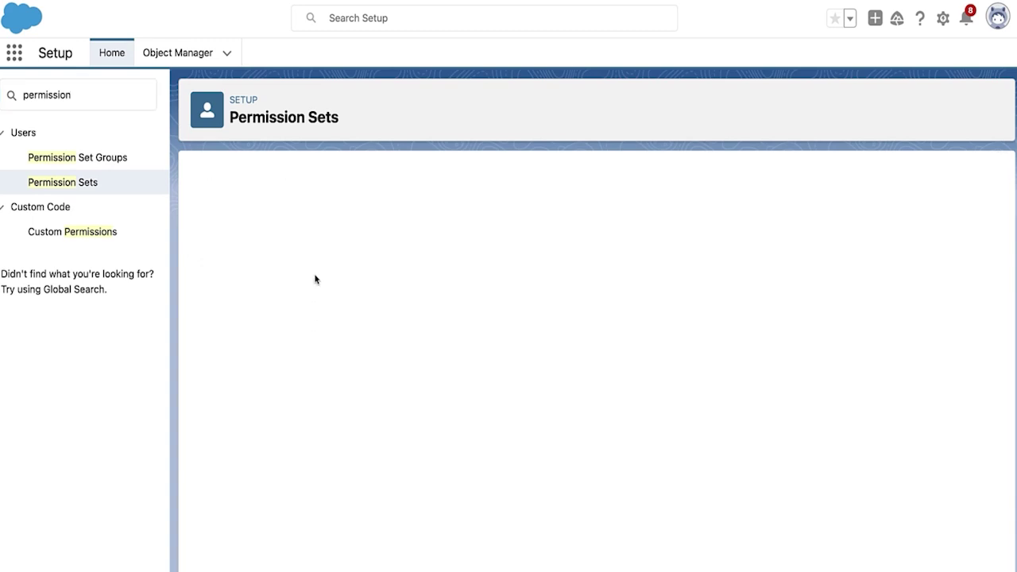
pyautogui.scroll(-3, 477, 350)
pyautogui.click(450, 266)
pyautogui.hotkey('ctrl', 'f')
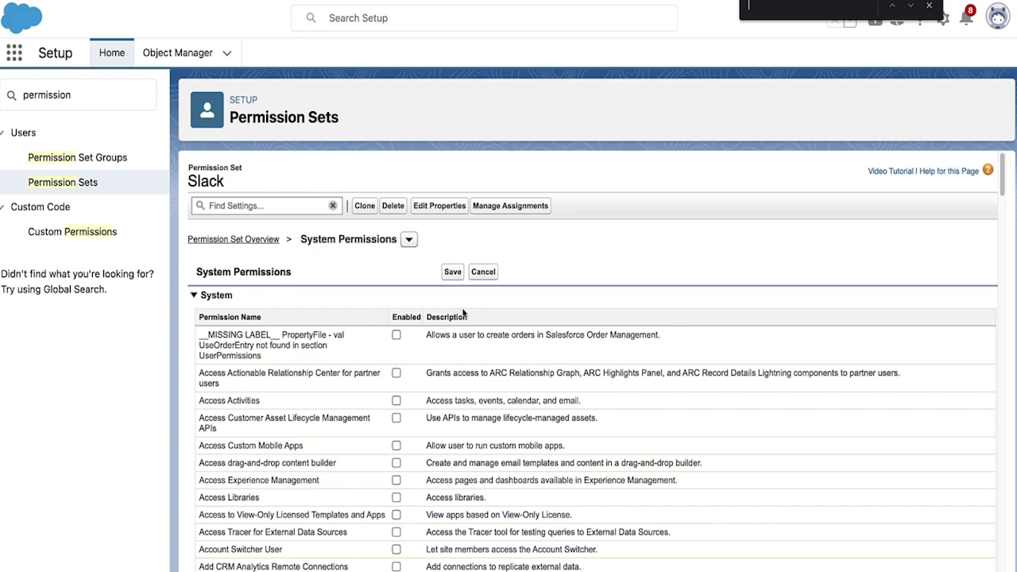
pyautogui.write('slack')
pyautogui.press('Return')
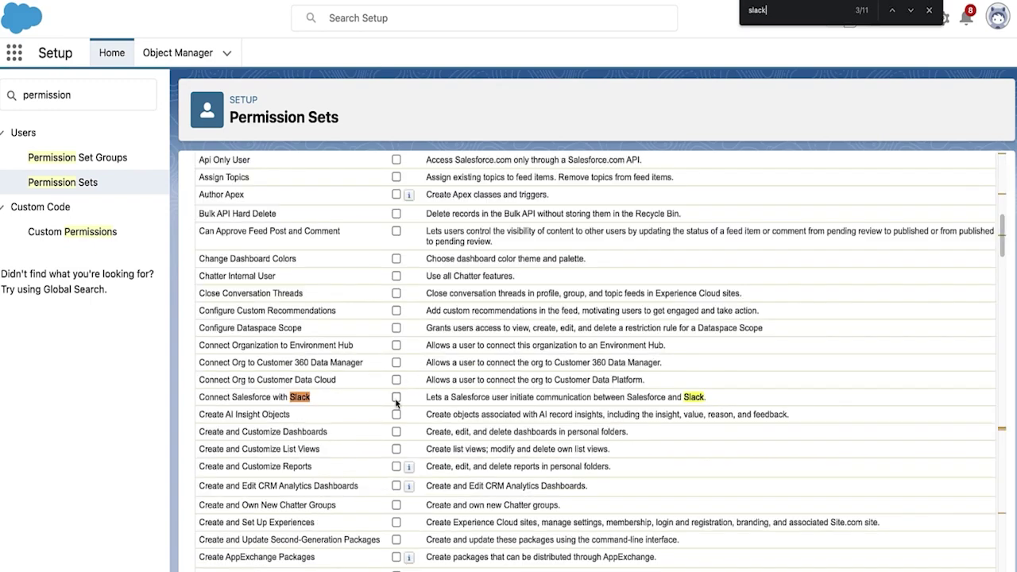
pyautogui.click(396, 392)
pyautogui.scroll(10, 397, 392)
pyautogui.click(450, 271)
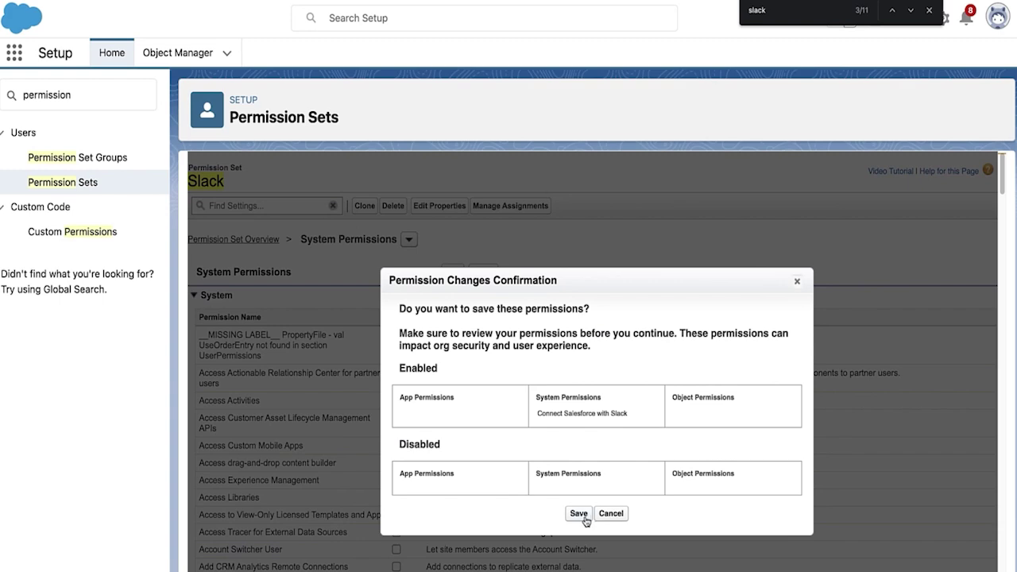
pyautogui.click(581, 514)
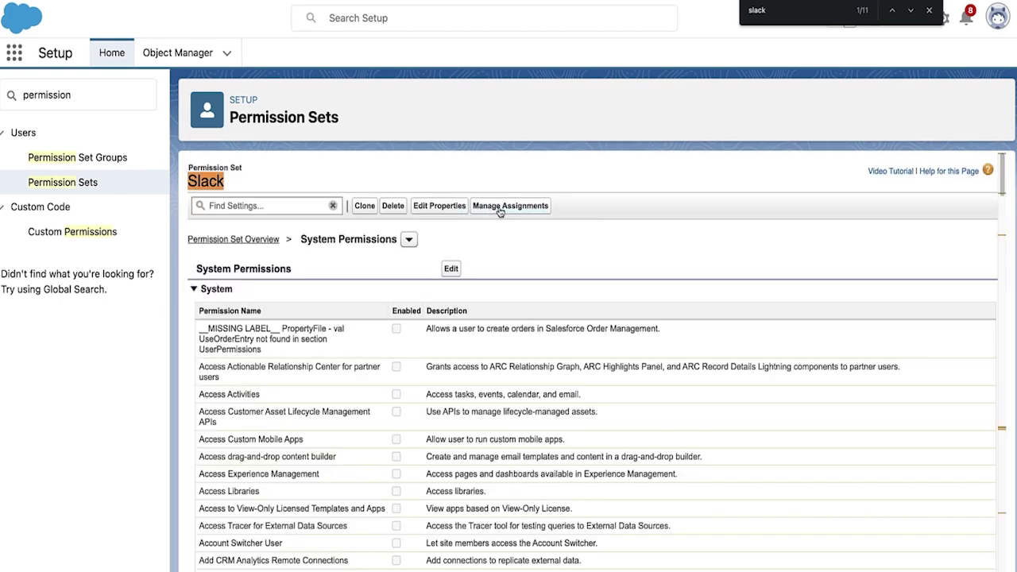
# - Start a new assignment of the Slack permission set and select the user
pyautogui.click(501, 208)
pyautogui.click(936, 180)
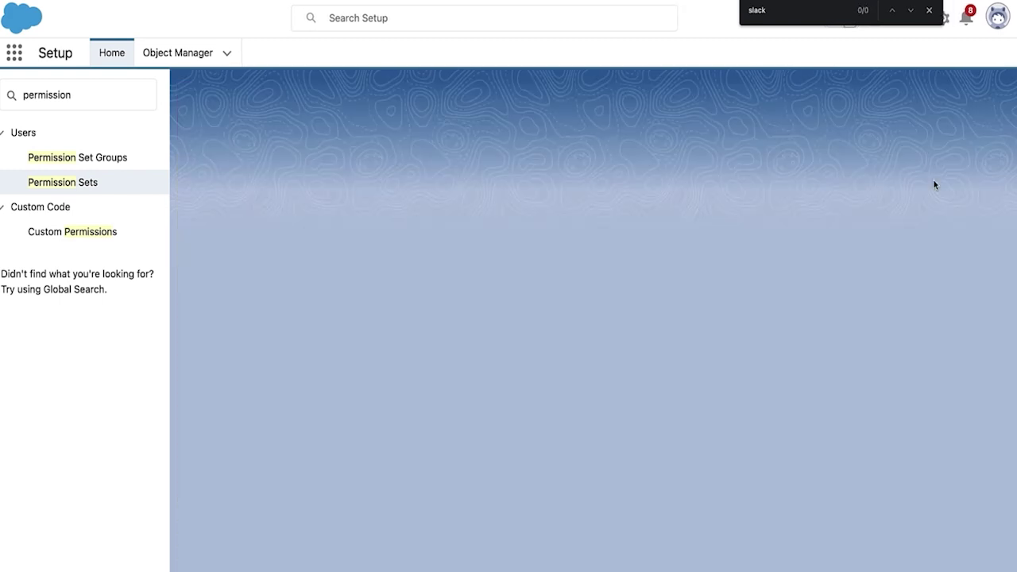
pyautogui.click(202, 326)
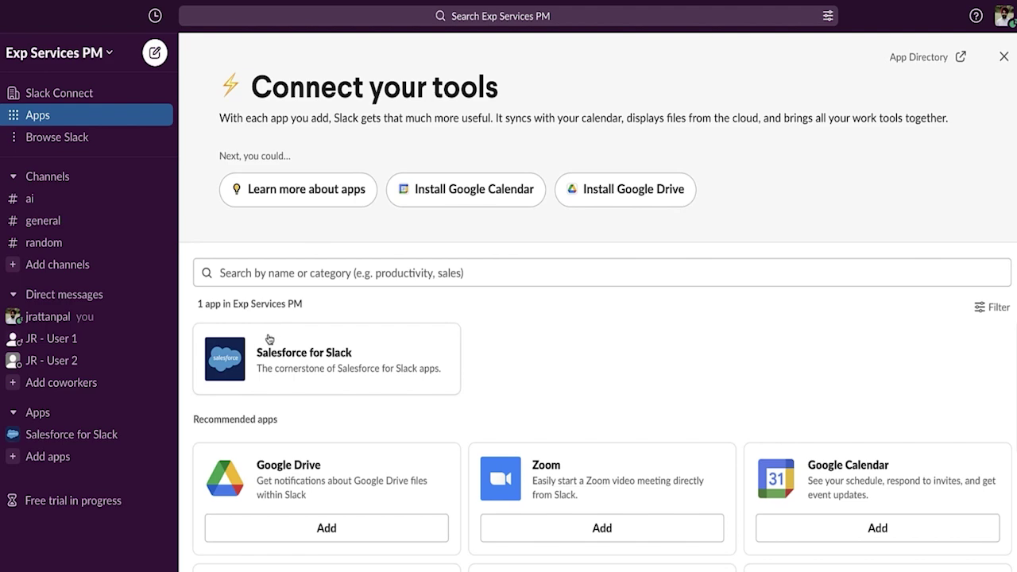
# - From the Salesforce for Slack app, run /sfhq-manage-orgs in #general
pyautogui.click(266, 347)
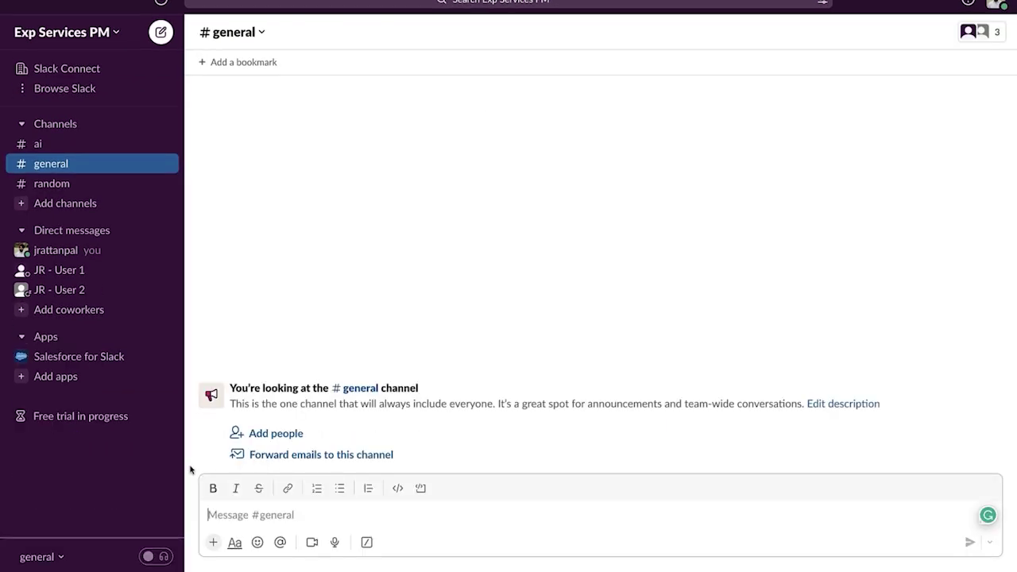
pyautogui.write('/sfhq-manage-orgs')
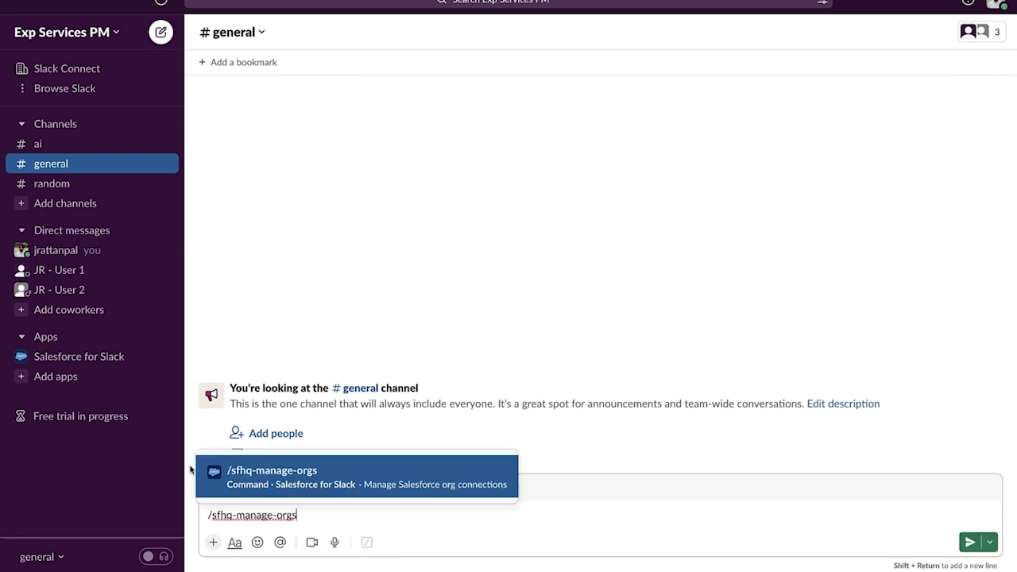
pyautogui.press('Return')
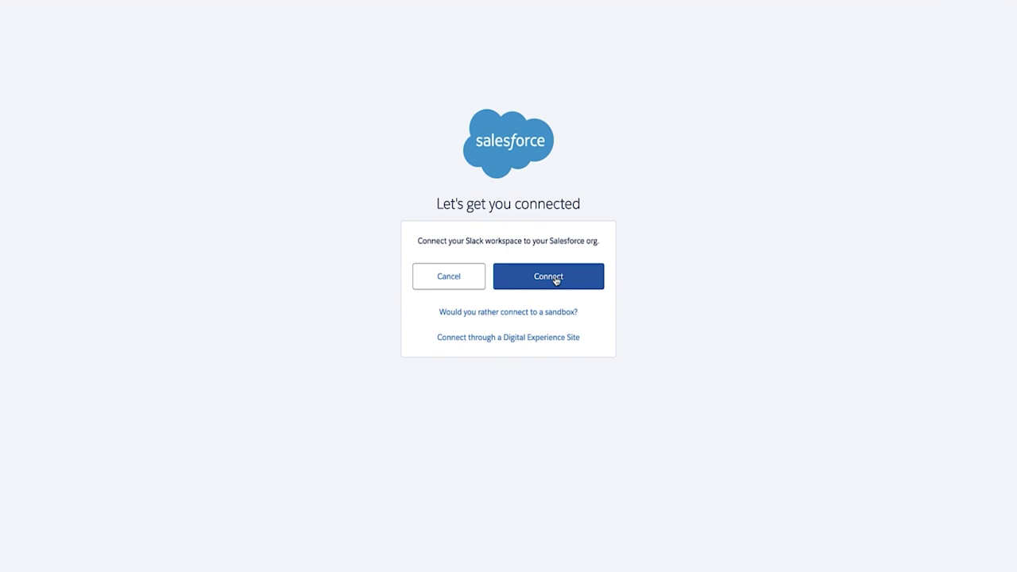
# - Choose to connect a Salesforce org and log in with the account password
pyautogui.click(555, 281)
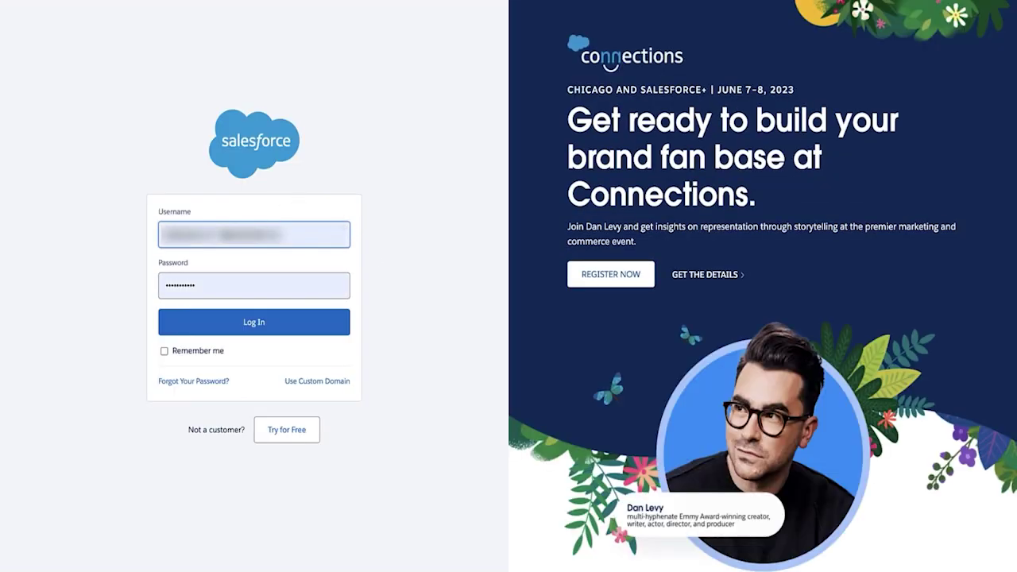
pyautogui.click(255, 285)
pyautogui.write('••')
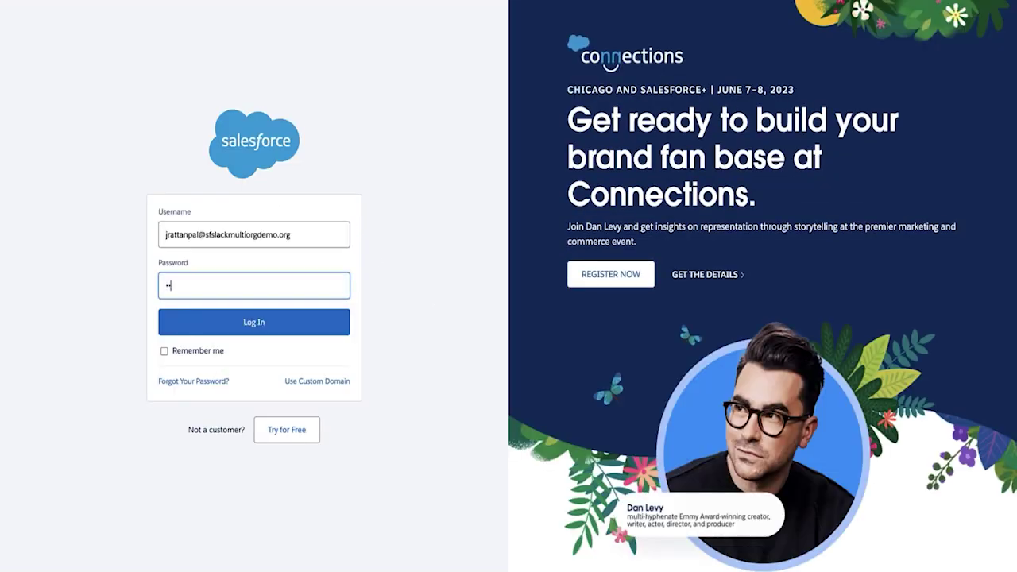
pyautogui.write('•••')
pyautogui.click(273, 321)
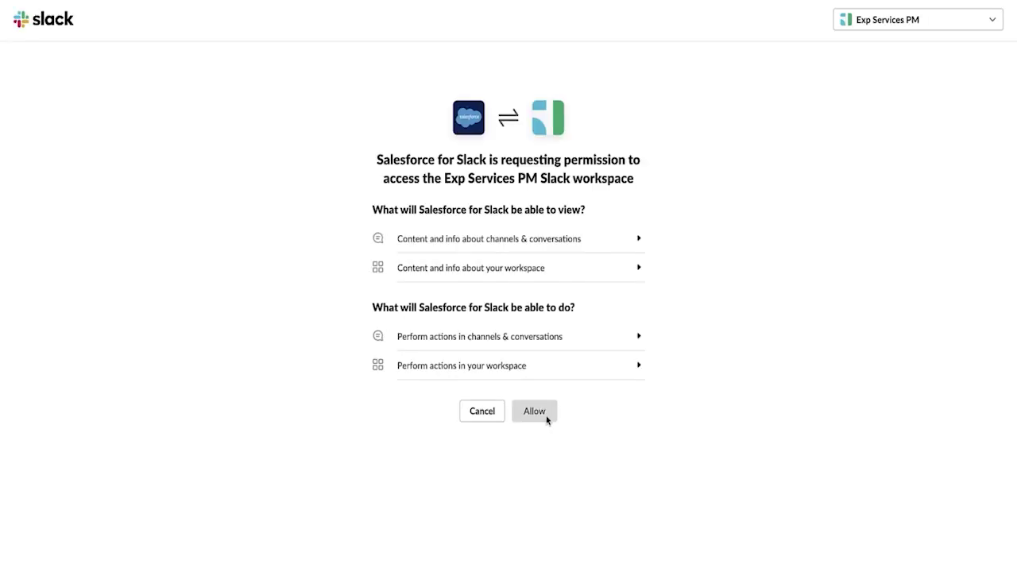
# - Allow Salesforce for Slack in the workspace and agree to grant Slack access to Salesforce
pyautogui.click(537, 417)
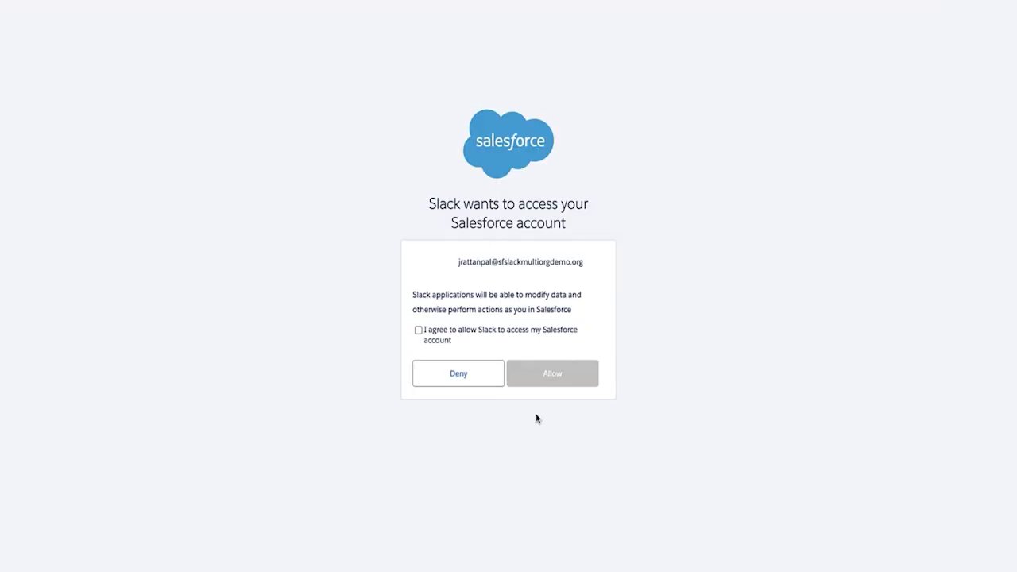
pyautogui.click(425, 334)
pyautogui.click(535, 374)
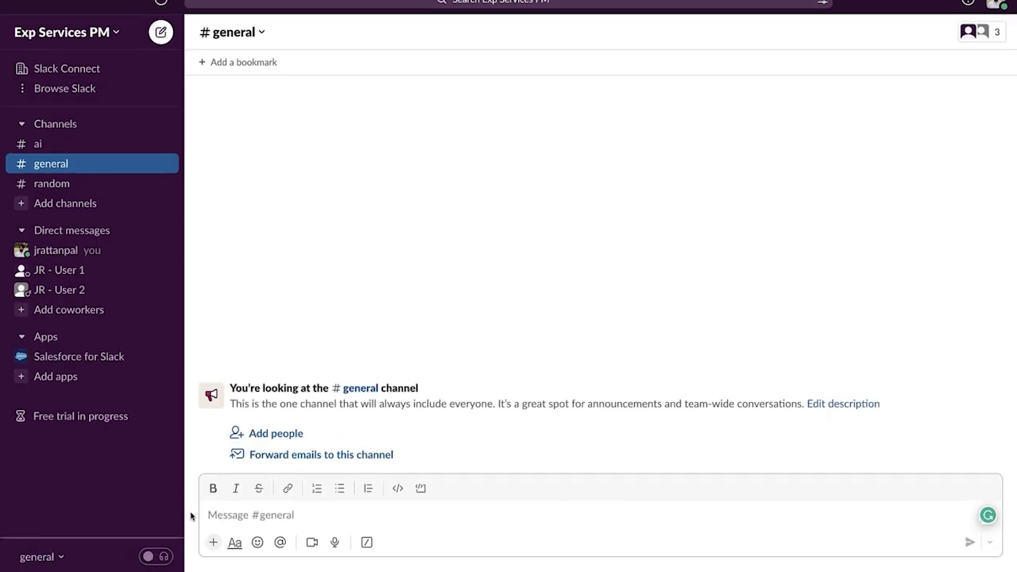
# - Run /sfhq-manage-orgs in #general and open Manage for the sfslackmultiorgdemo org
pyautogui.write('/sfhq-manage-orgs')
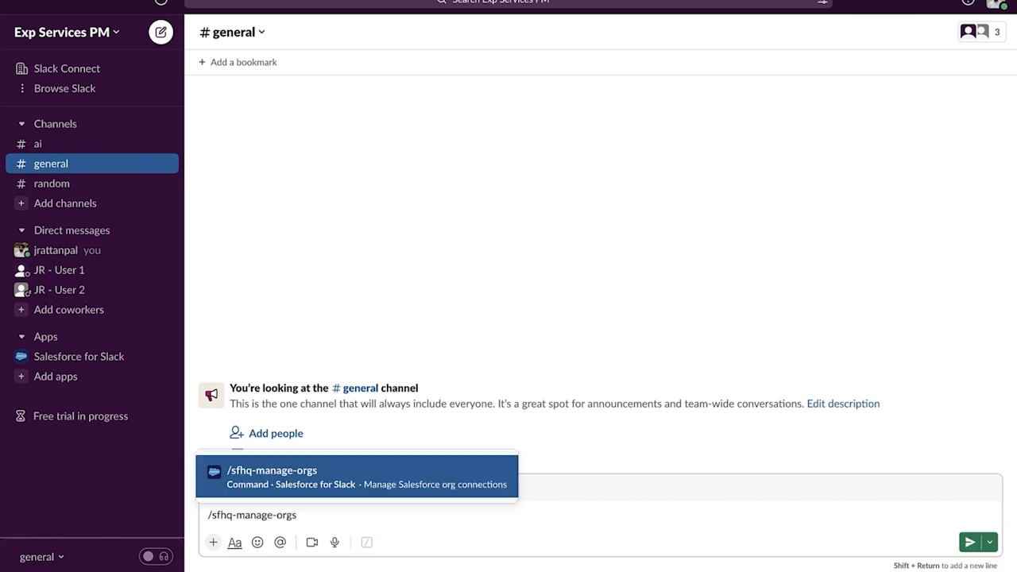
pyautogui.press('Return')
pyautogui.press('Return')
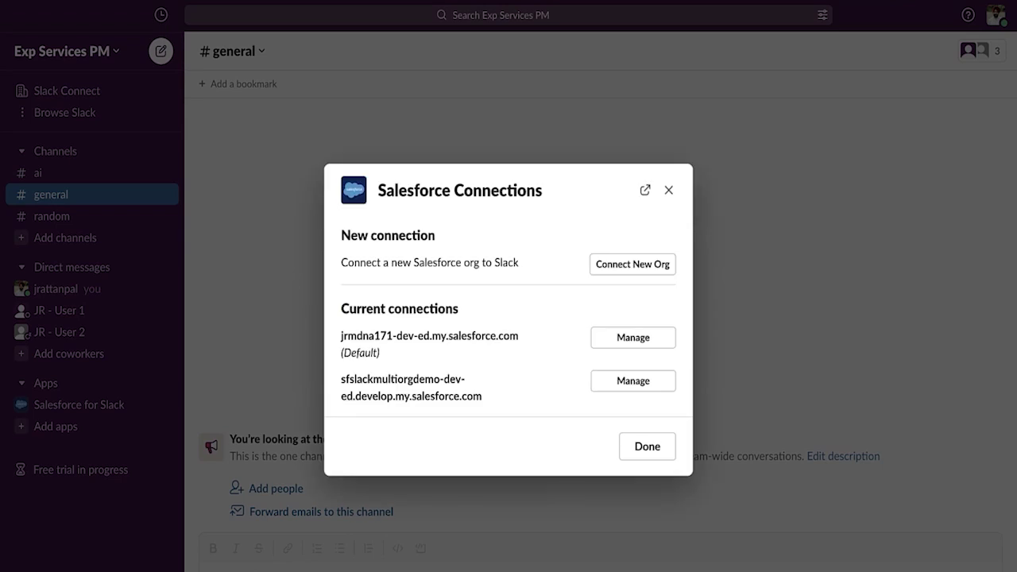
pyautogui.click(663, 385)
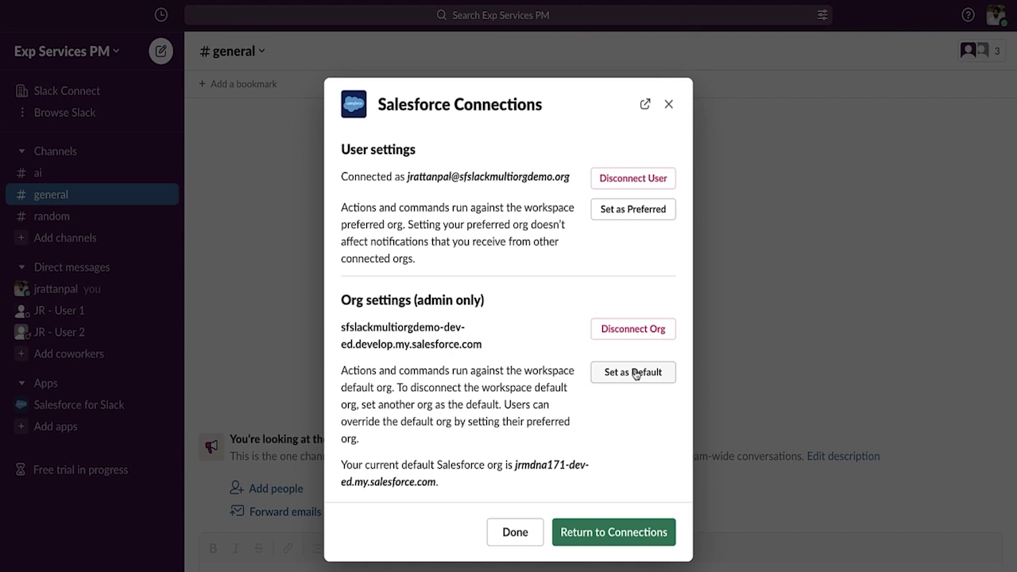
# - Set sfslackmultiorgdemo as the workspace default org and return to the connections list
pyautogui.click(636, 373)
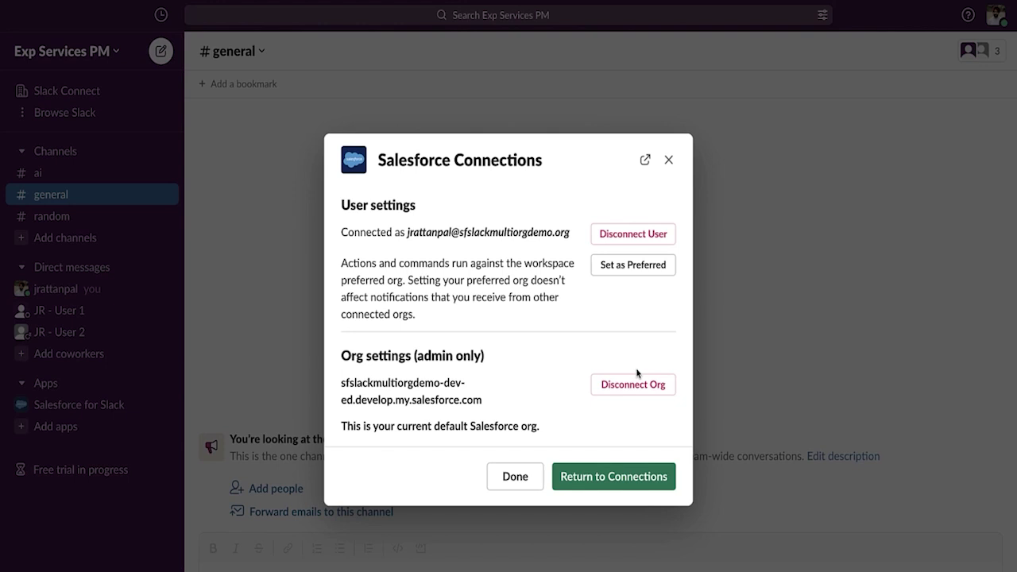
pyautogui.click(601, 479)
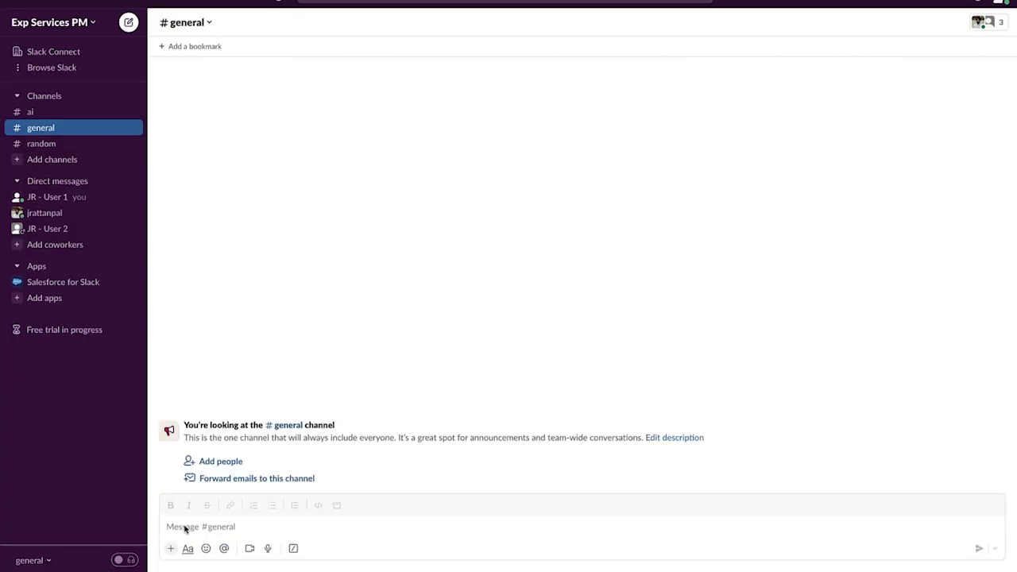
# - Run /sfhq-manage-orgs in #general and set the jrmdna171 org as this user's preferred org
pyautogui.click(185, 529)
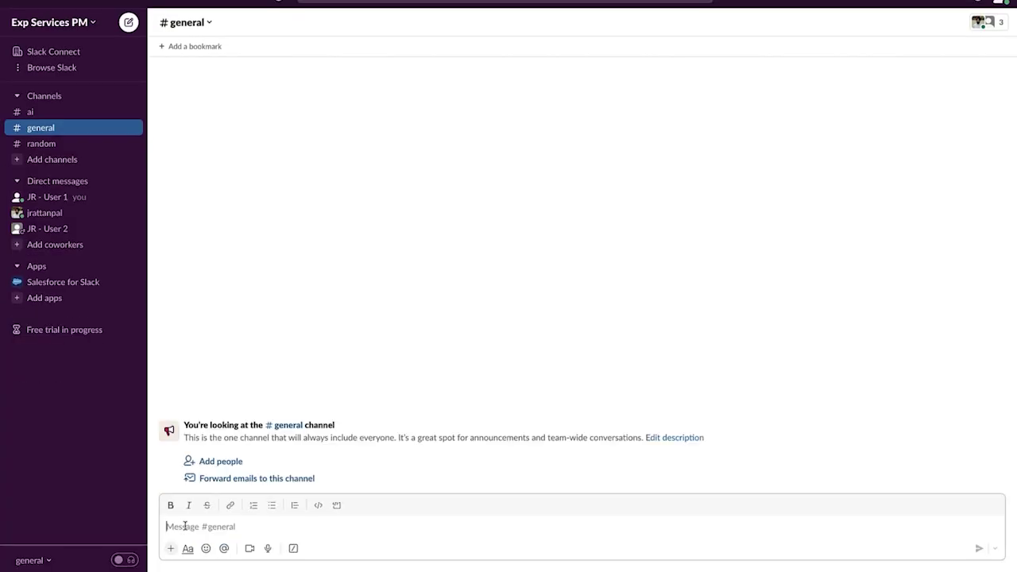
pyautogui.write('/sfhq-manage-orgs')
pyautogui.press('Return')
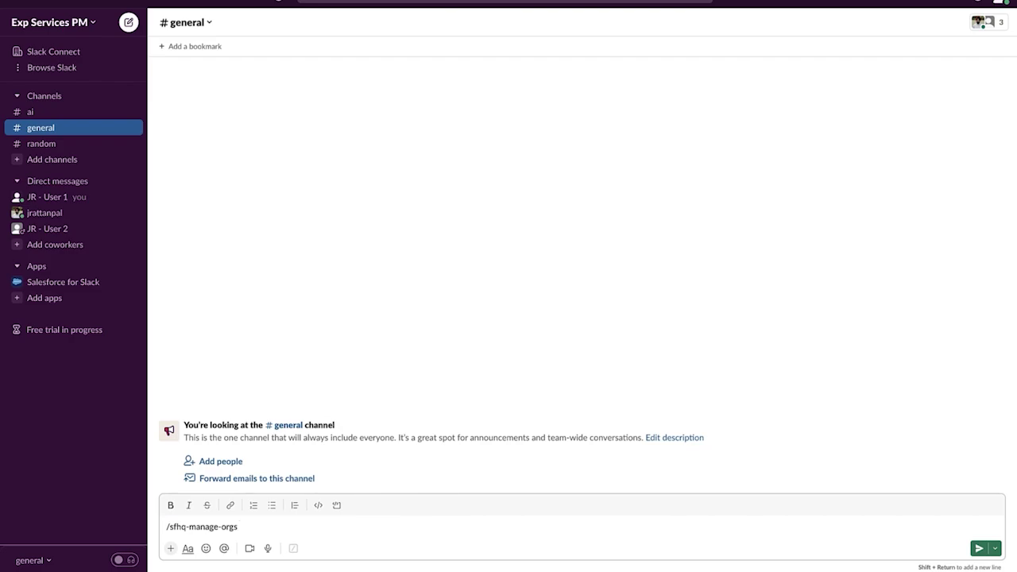
pyautogui.press('Return')
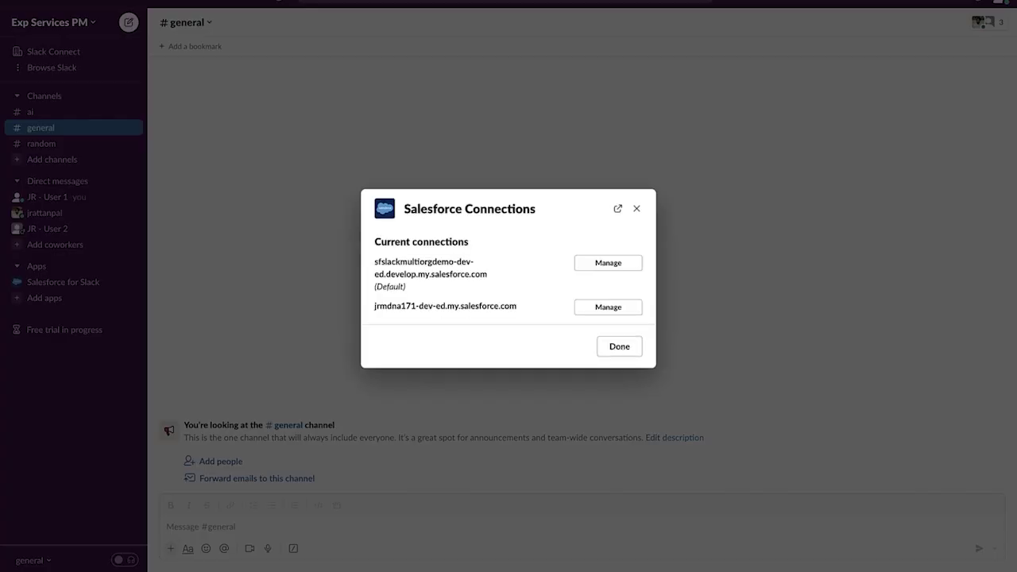
pyautogui.click(631, 313)
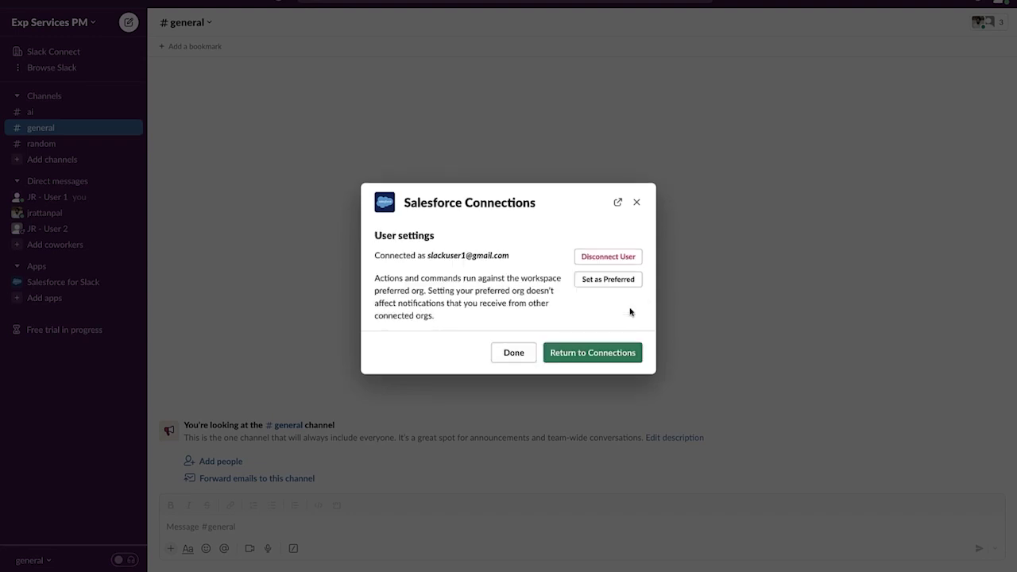
pyautogui.click(613, 284)
pyautogui.click(582, 364)
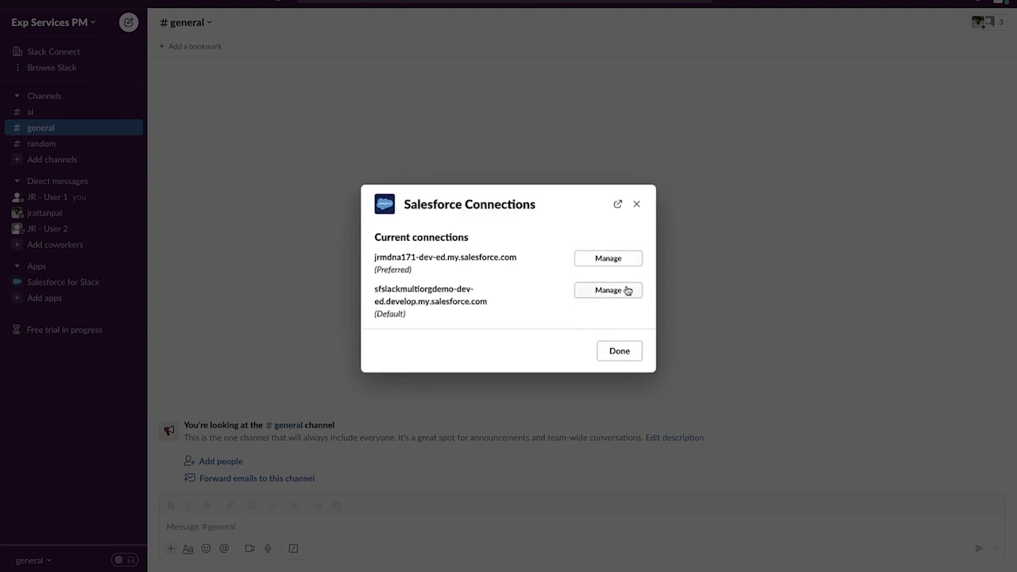
# - Make sfslackmultiorgdemo the preferred org instead and return to the connections list
pyautogui.click(625, 292)
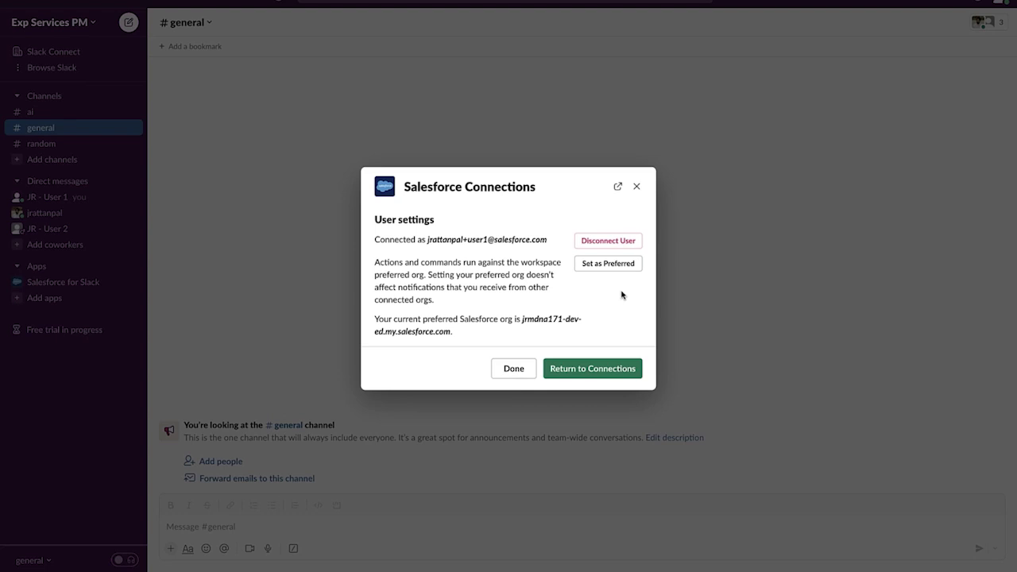
pyautogui.click(612, 266)
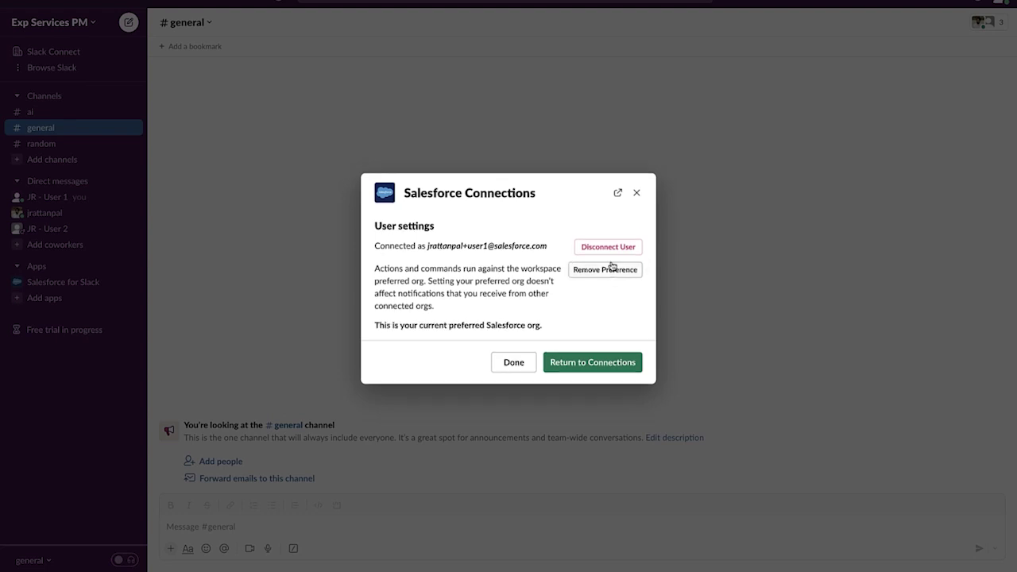
pyautogui.click(596, 365)
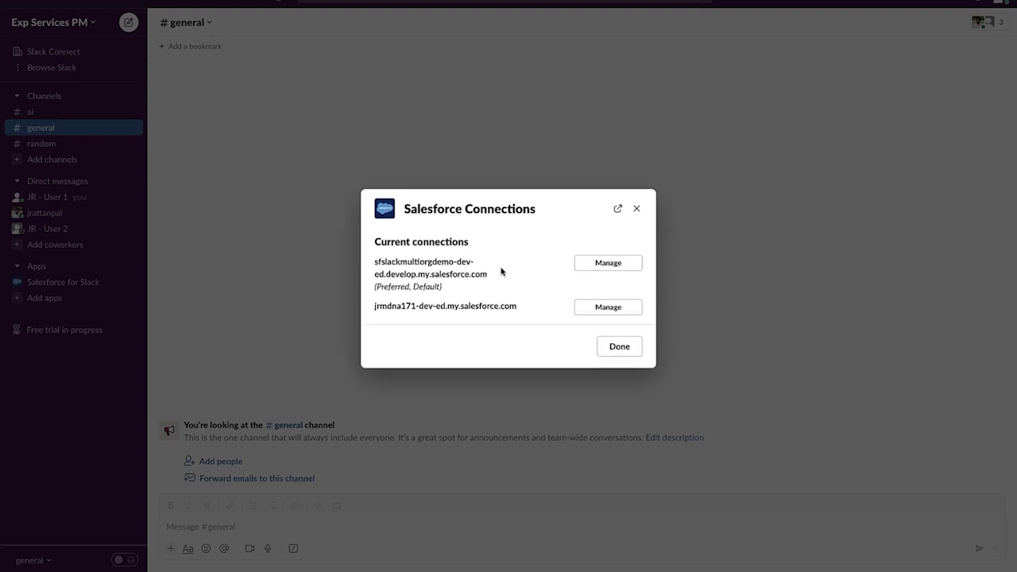